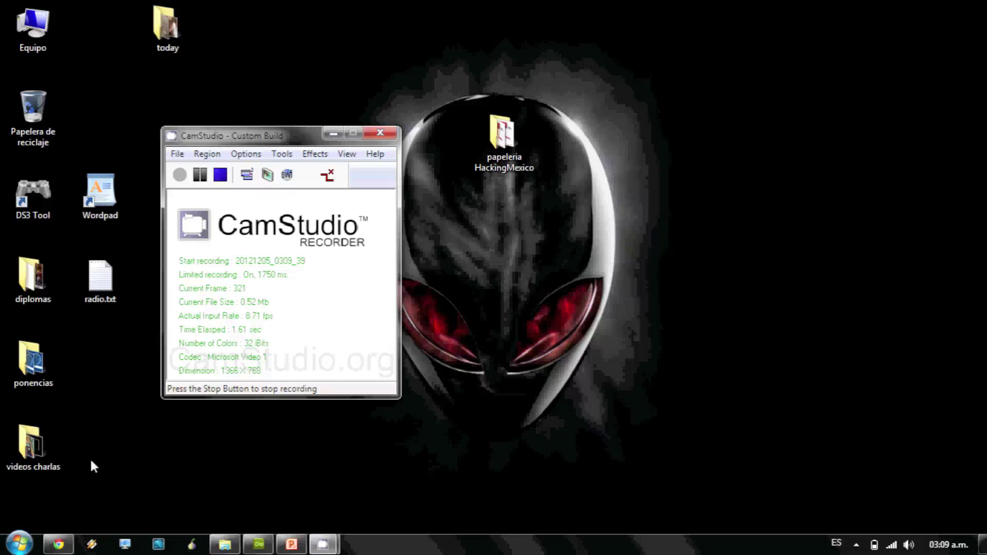
Launch Mozilla Firefox from the Start menu search and decline the default-browser prompt.
{"action": "left_click", "coordinate": [19, 542]}
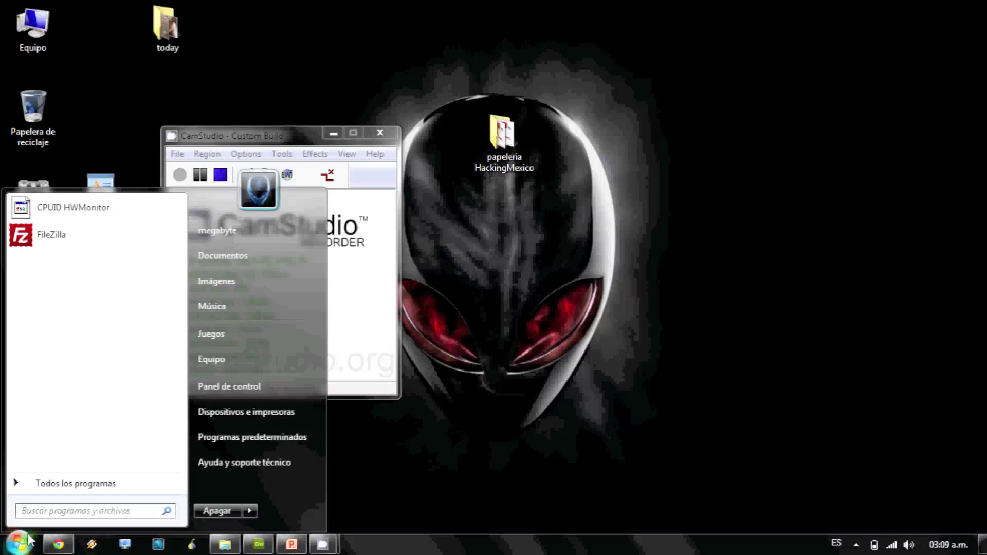
{"action": "type", "text": "mozill"}
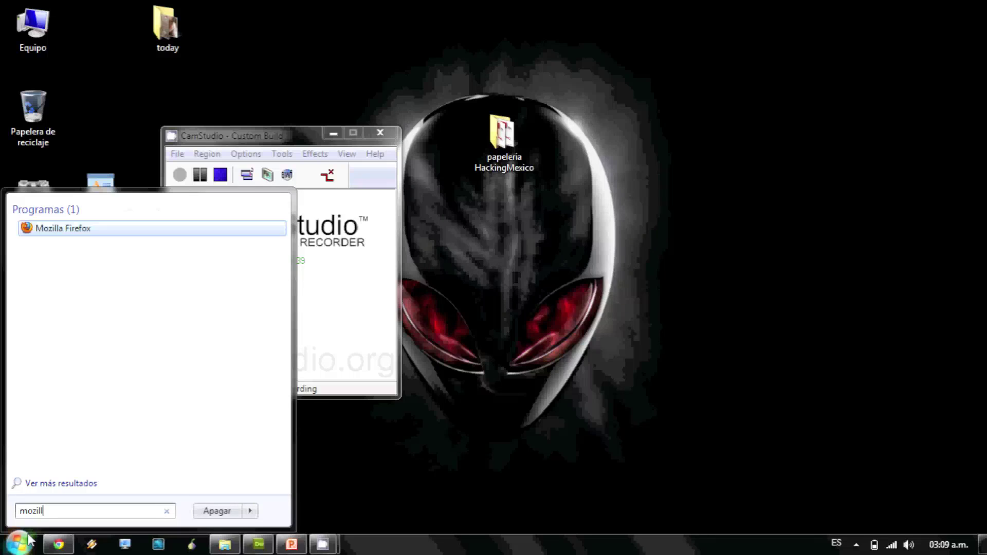
{"action": "left_click", "coordinate": [95, 231]}
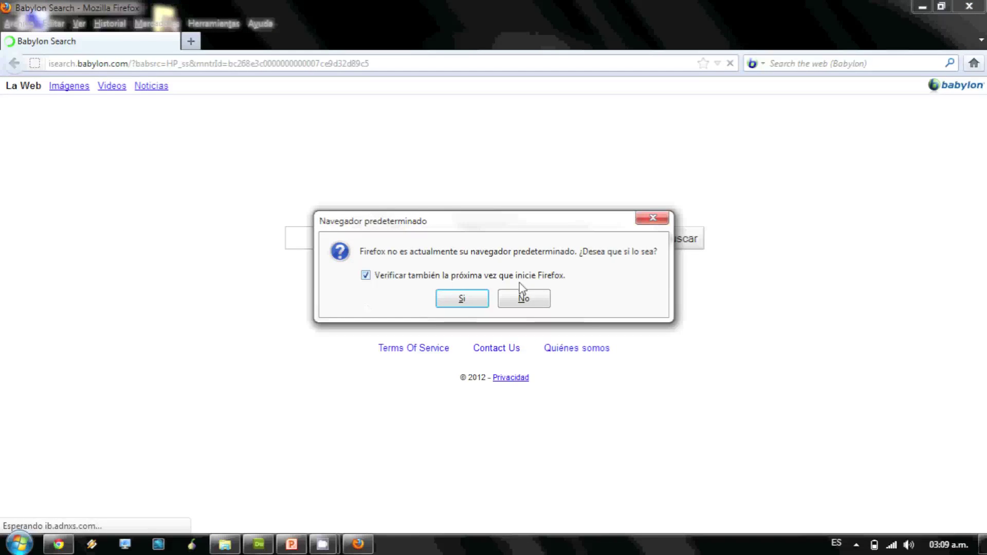
{"action": "left_click", "coordinate": [524, 300]}
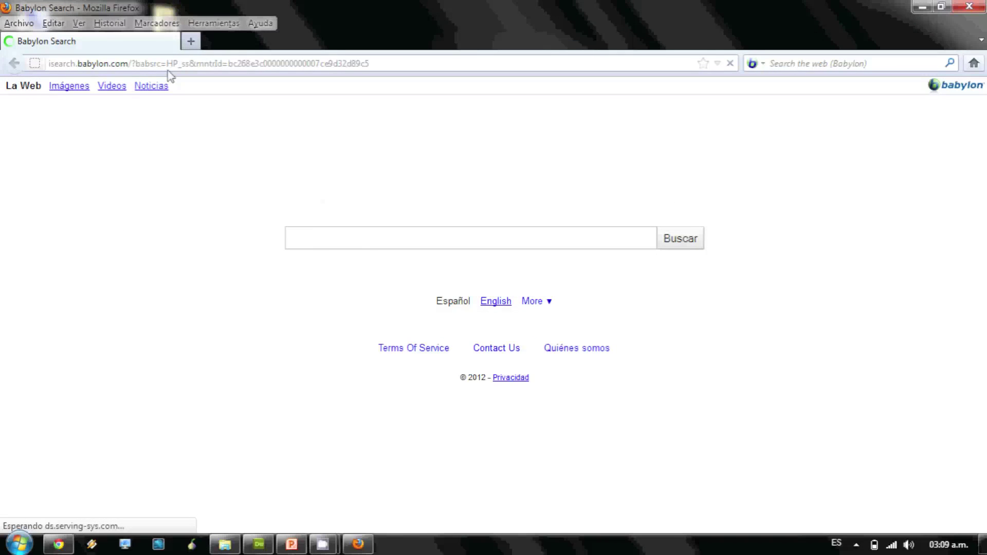
Search the Firefox add-ons manager for 'tamperdata'.
{"action": "left_click", "coordinate": [191, 26]}
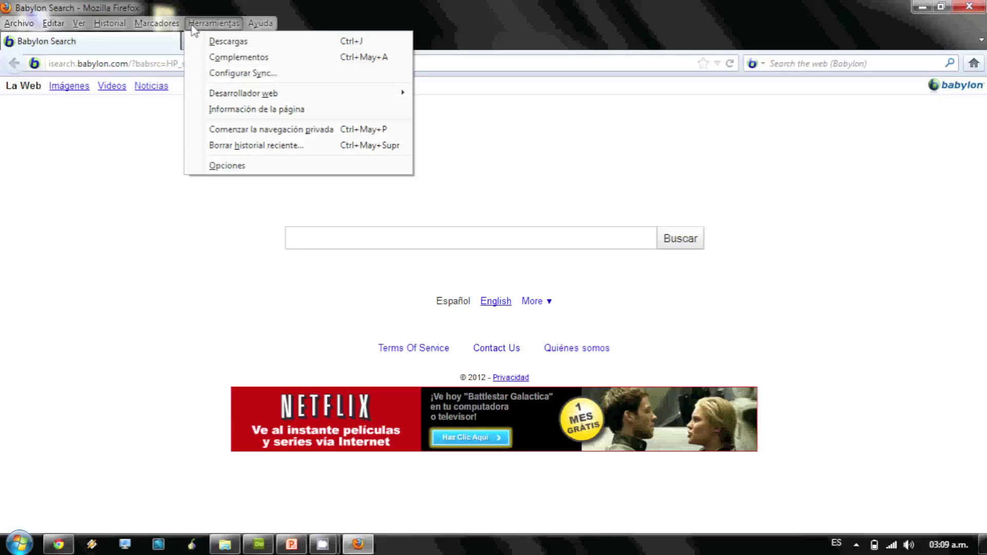
{"action": "left_click", "coordinate": [224, 58]}
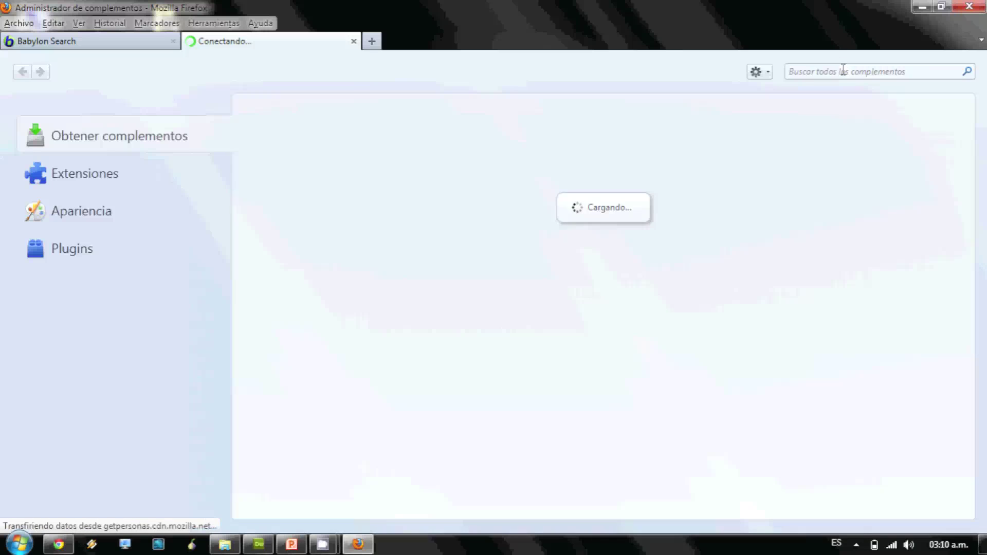
{"action": "left_click", "coordinate": [843, 69]}
{"action": "type", "text": "tamperdata"}
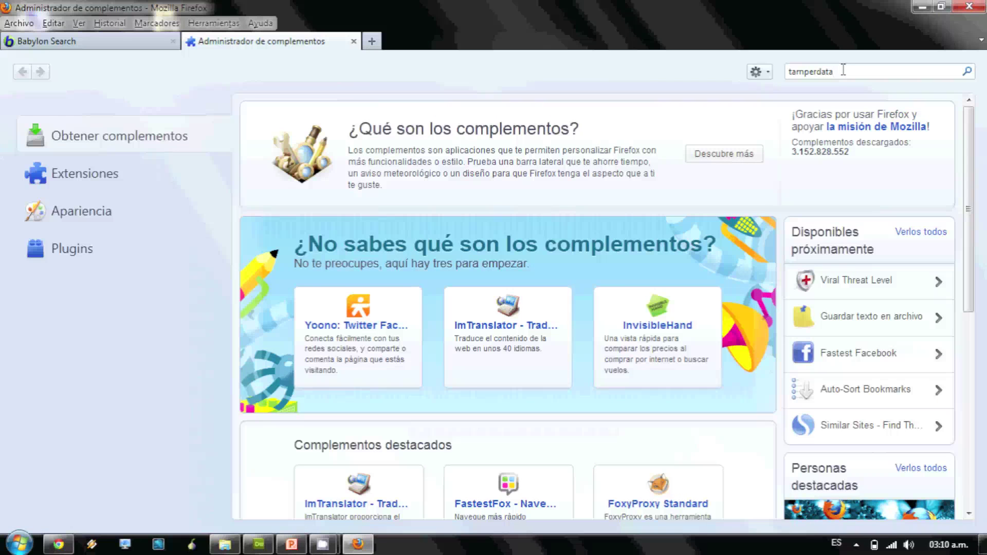
{"action": "key", "text": "Return"}
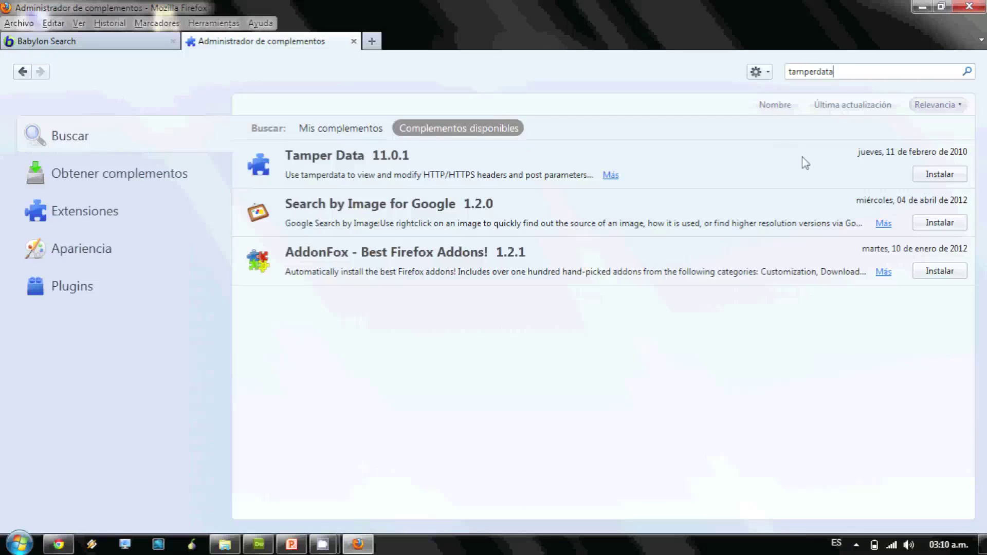
Install Tamper Data with its license accepted, then restart Firefox without making it default.
{"action": "left_click", "coordinate": [927, 177]}
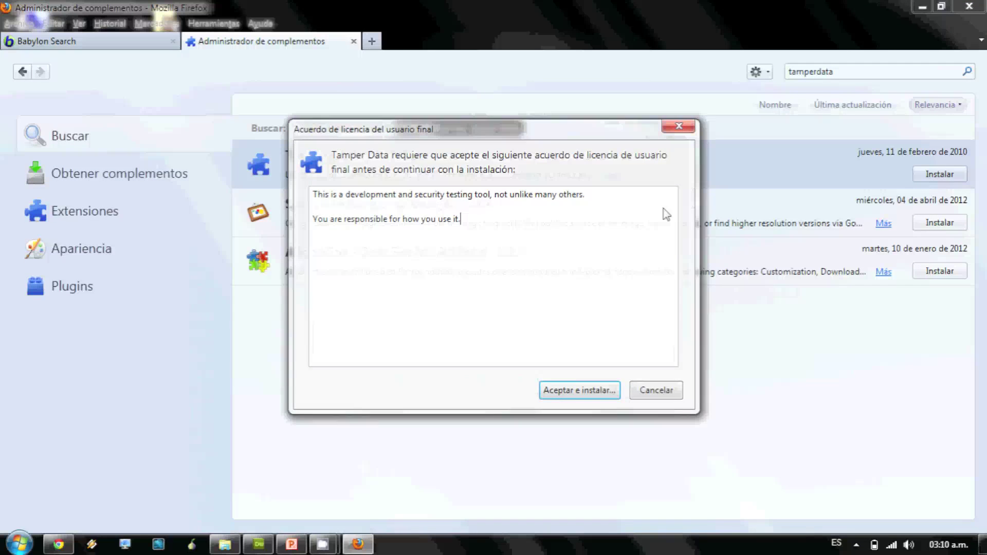
{"action": "left_click", "coordinate": [583, 392]}
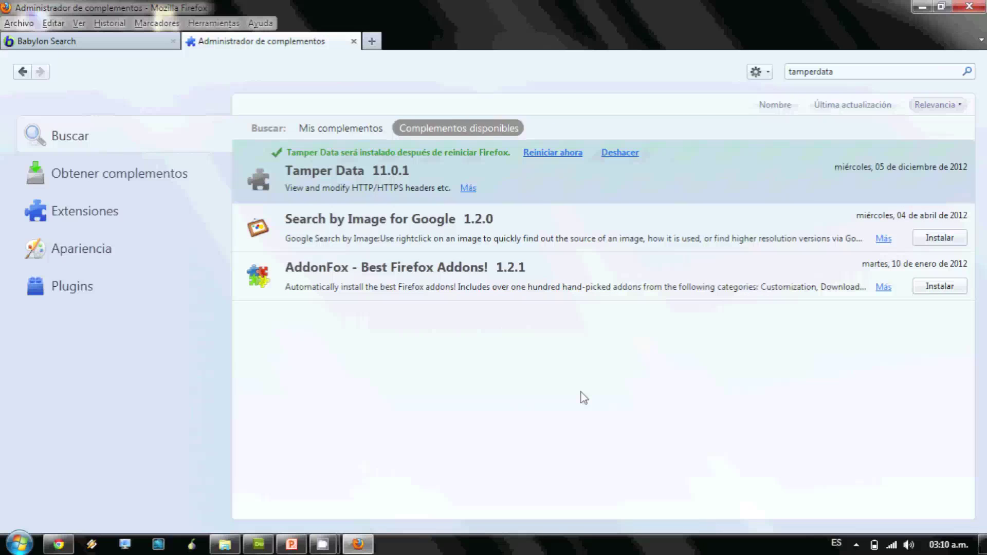
{"action": "left_click", "coordinate": [565, 154]}
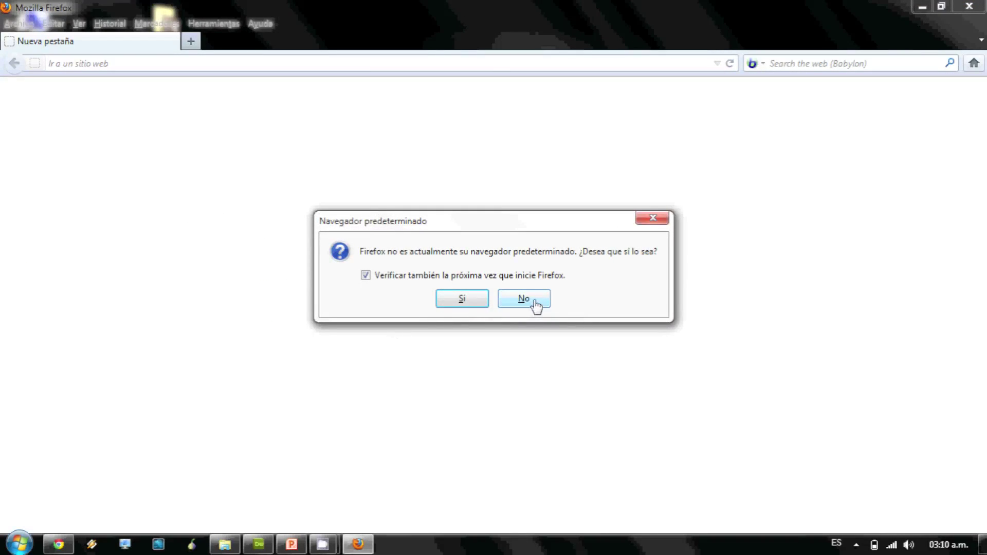
{"action": "left_click", "coordinate": [535, 306]}
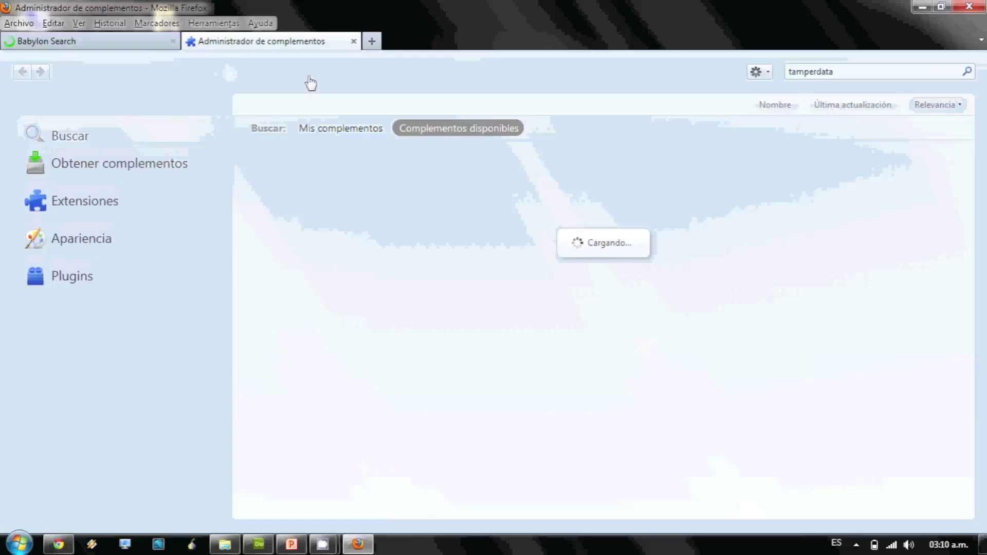
Paste and load the iWEBTOOL browser details address, then show the IP and browser details.
{"action": "left_click", "coordinate": [143, 44]}
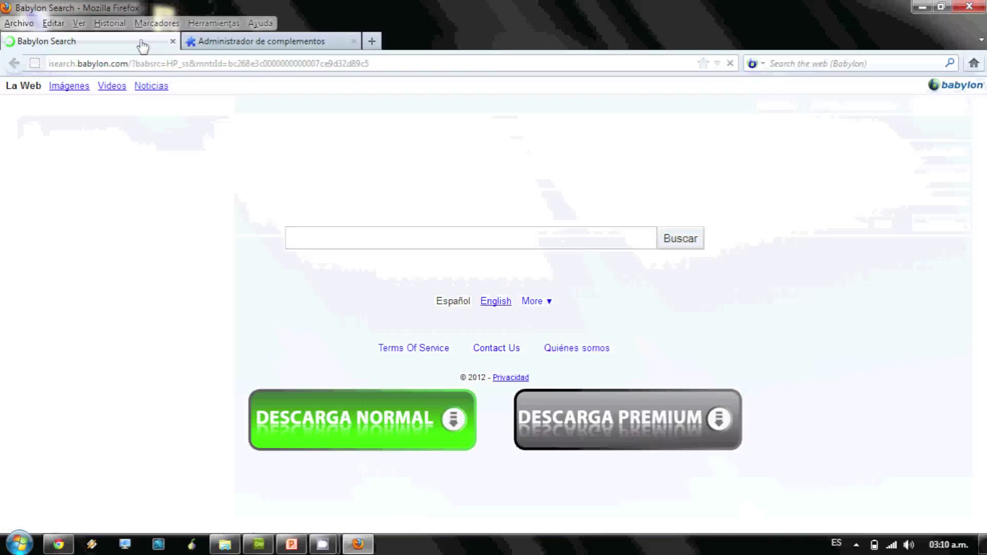
{"action": "left_click", "coordinate": [141, 66]}
{"action": "right_click", "coordinate": [140, 63]}
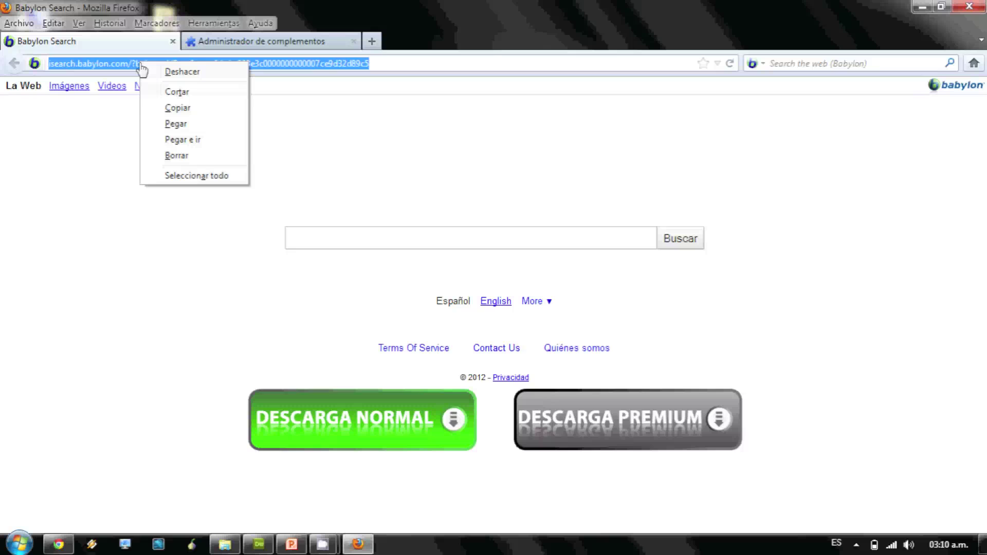
{"action": "left_click", "coordinate": [176, 123]}
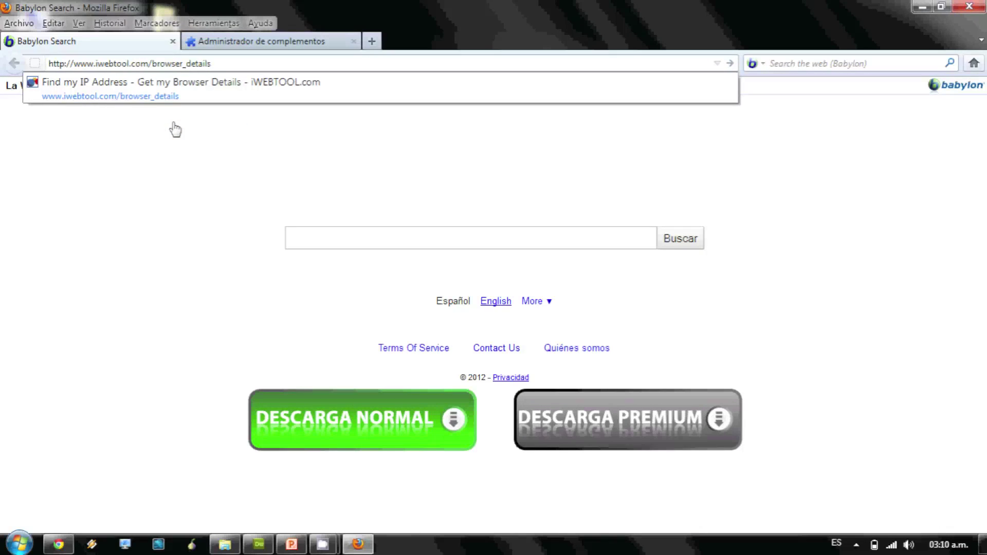
{"action": "key", "text": "Return"}
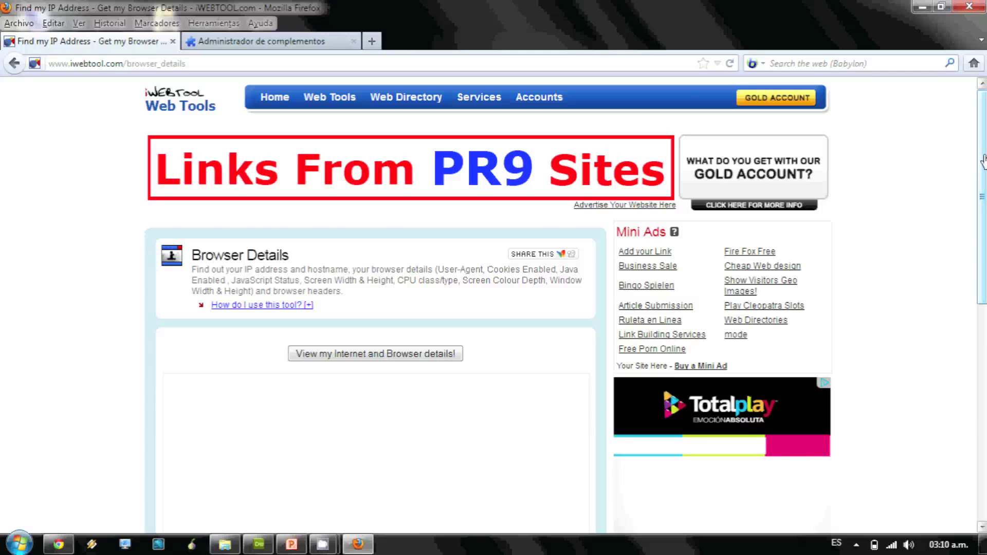
{"action": "left_click_drag", "start_coordinate": [978, 169], "coordinate": [985, 237]}
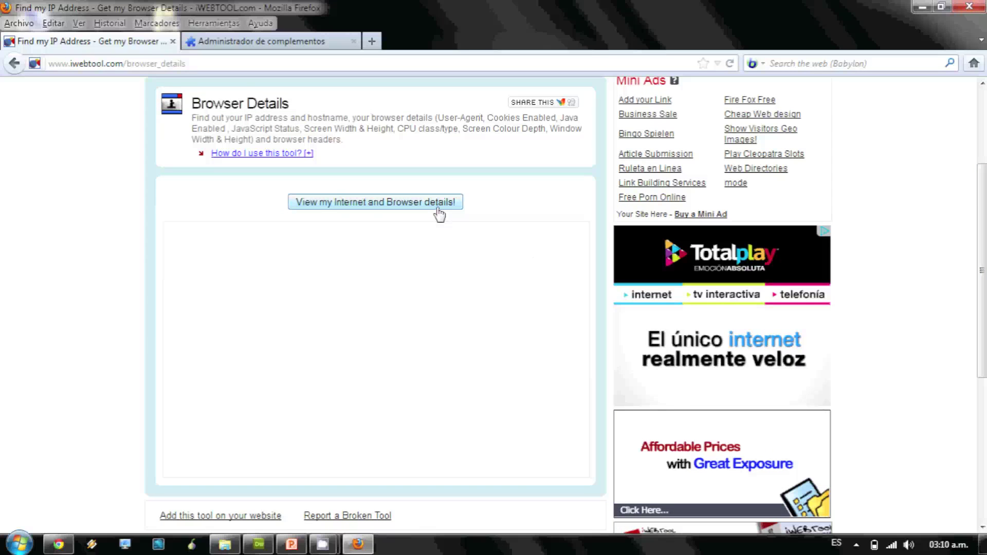
{"action": "left_click", "coordinate": [440, 214]}
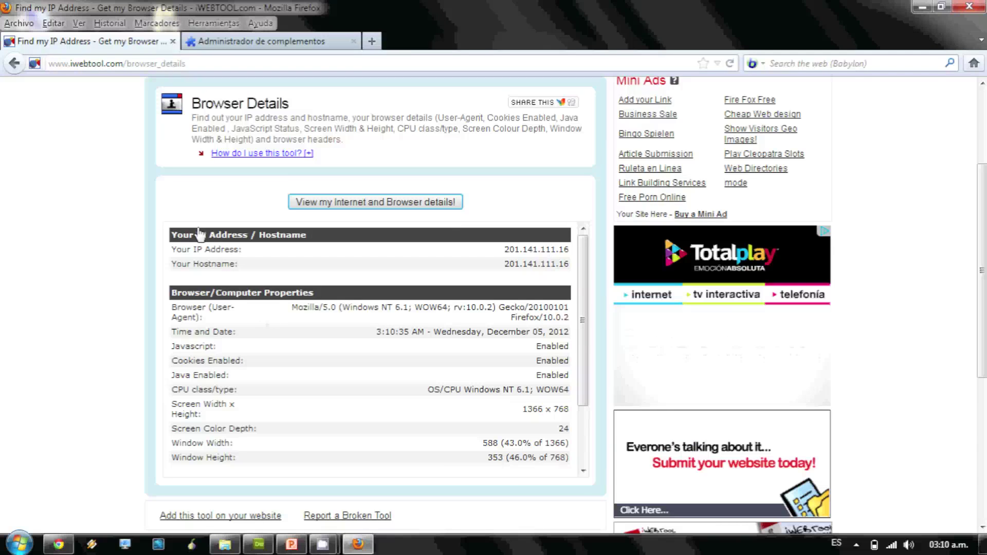
Intercept the browser-details request with Tamper Data and select its User-Agent value for replacement.
{"action": "left_click", "coordinate": [199, 27]}
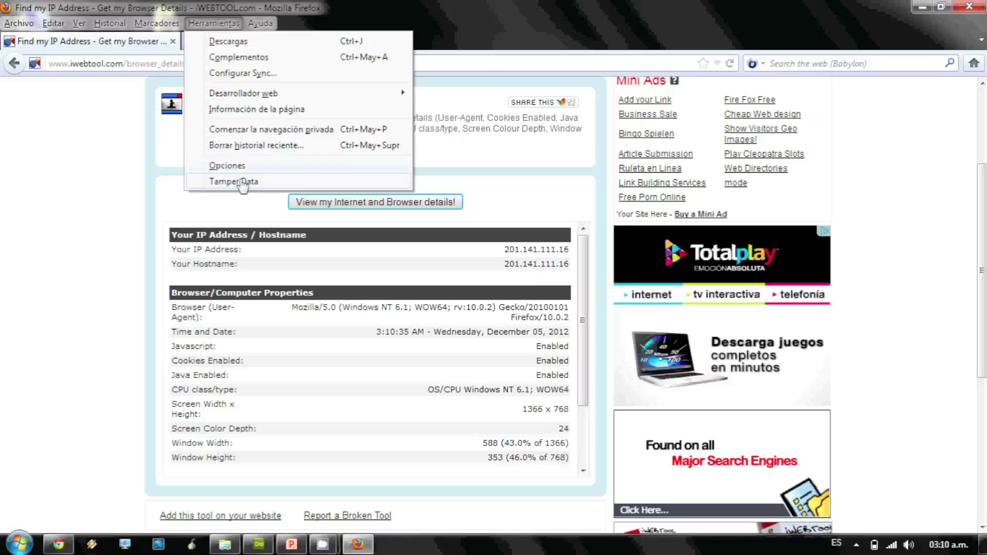
{"action": "left_click", "coordinate": [234, 182]}
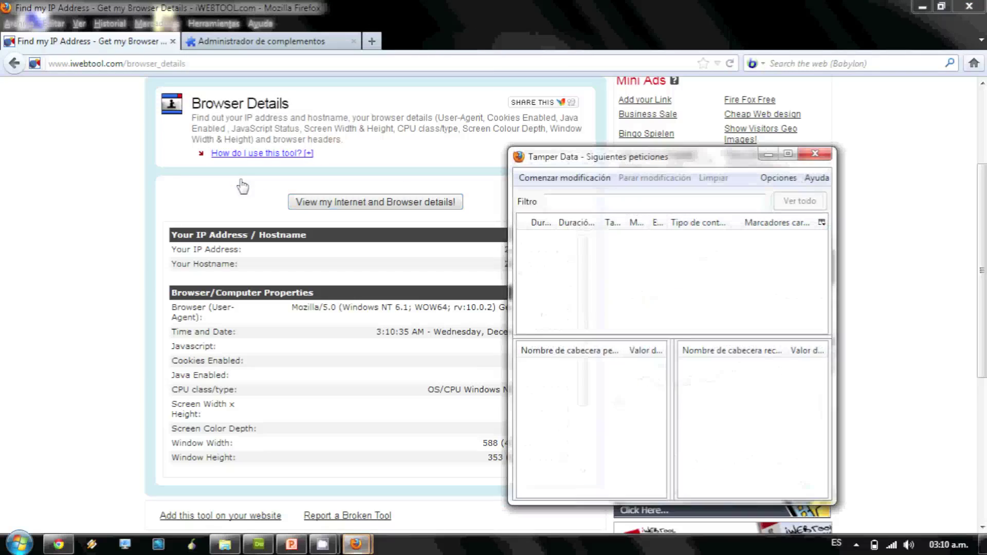
{"action": "left_click", "coordinate": [549, 182]}
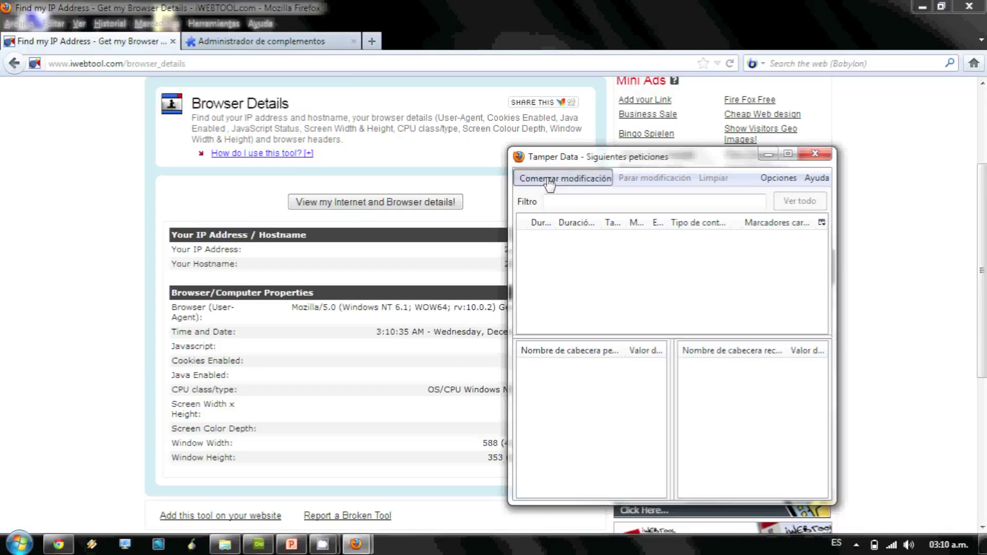
{"action": "left_click", "coordinate": [423, 208]}
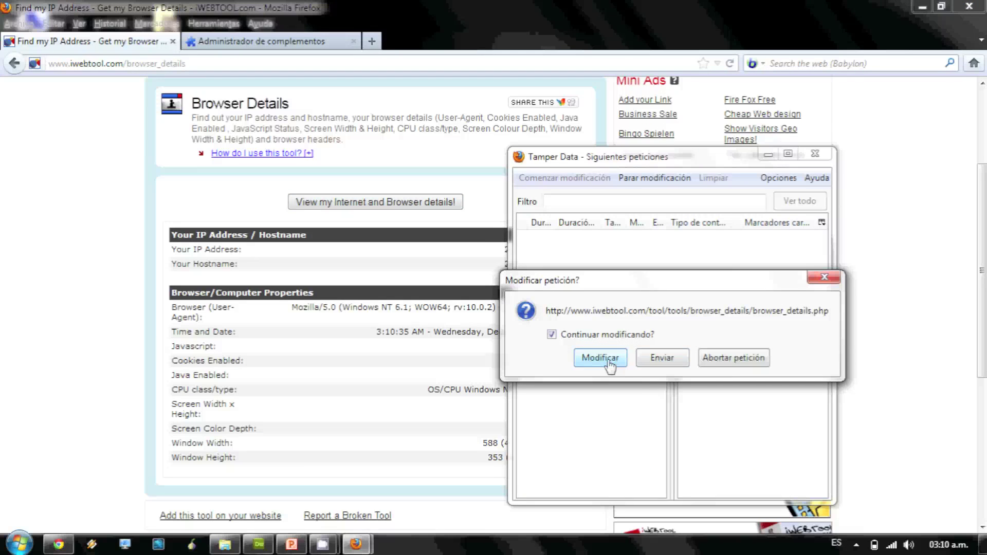
{"action": "left_click", "coordinate": [600, 358]}
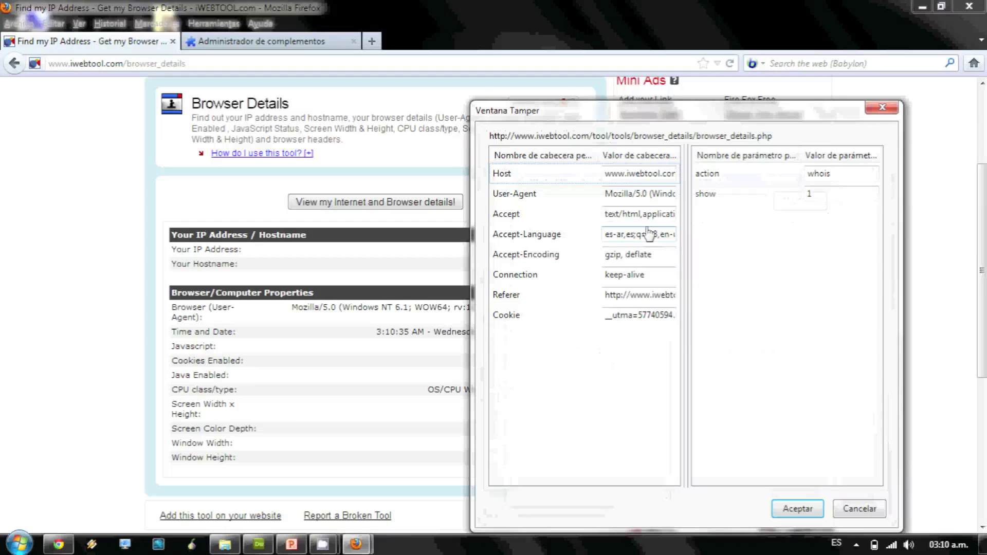
{"action": "left_click", "coordinate": [640, 200]}
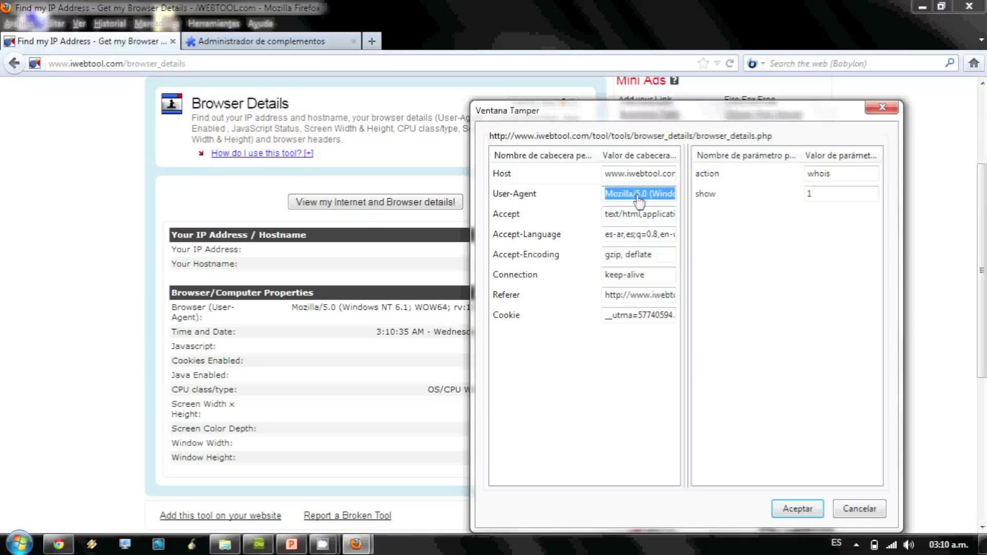
{"action": "type", "text": "<h1>Heeey s"}
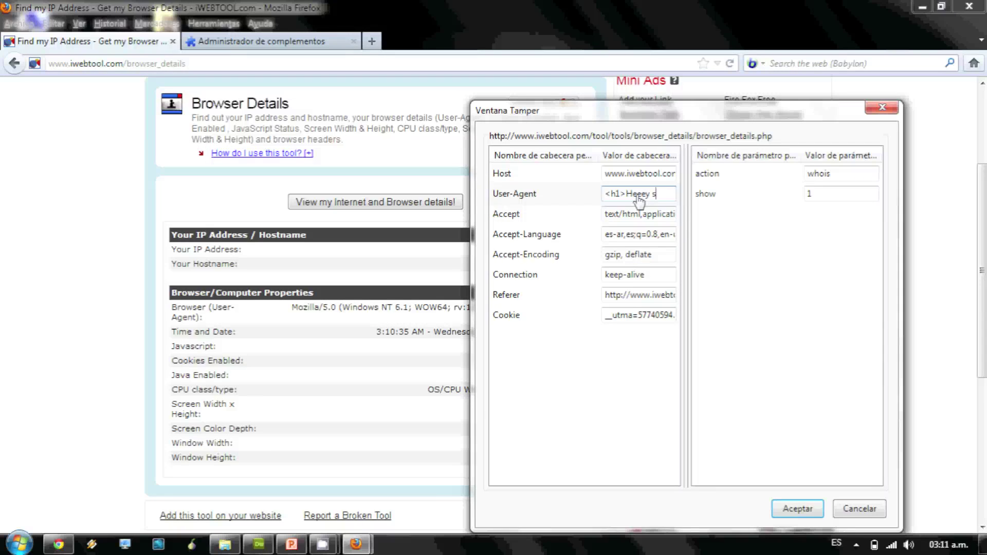
{"action": "type", "text": " lad"}
{"action": "type", "text": "yy oppa "}
{"action": "type", "text": "gangnam s"}
{"action": "type", "text": "tyle"}
{"action": "type", "text": "!!!"}
Send the edited request and highlight the injected 'Heeey sexy ladyy oppa gangnam style!!!' User-Agent.
{"action": "left_click", "coordinate": [789, 509]}
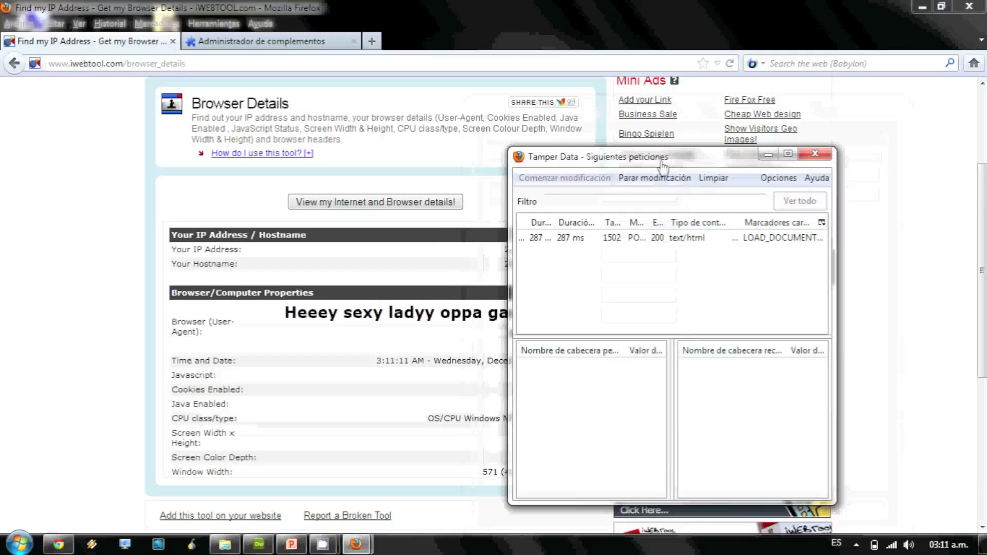
{"action": "left_click_drag", "start_coordinate": [663, 166], "coordinate": [820, 176]}
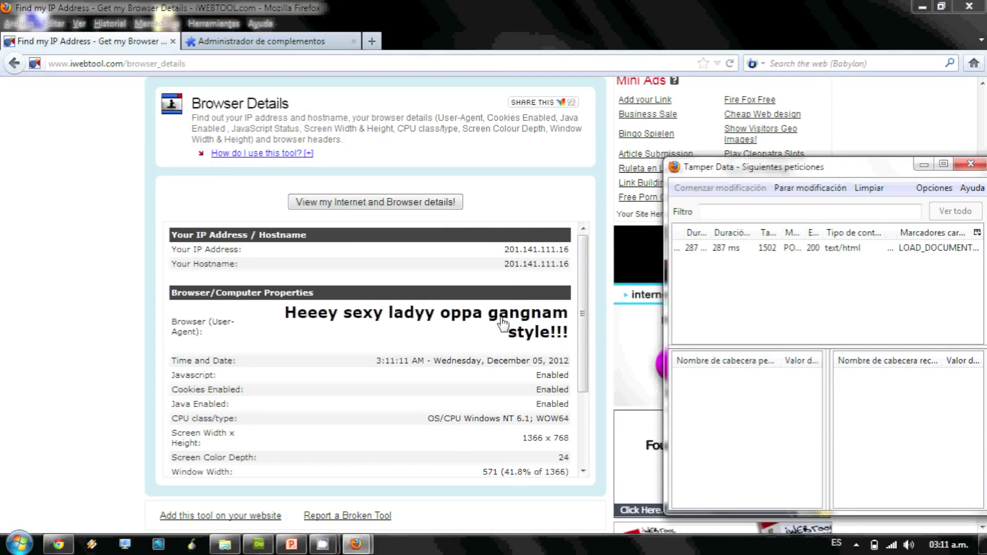
{"action": "left_click_drag", "start_coordinate": [298, 312], "coordinate": [534, 348]}
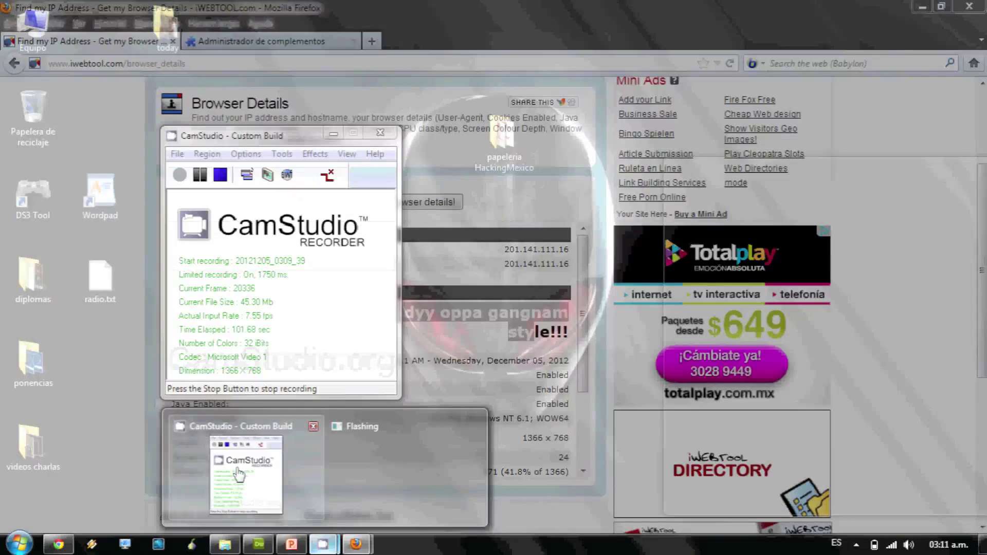
{"action": "left_click", "coordinate": [238, 473]}
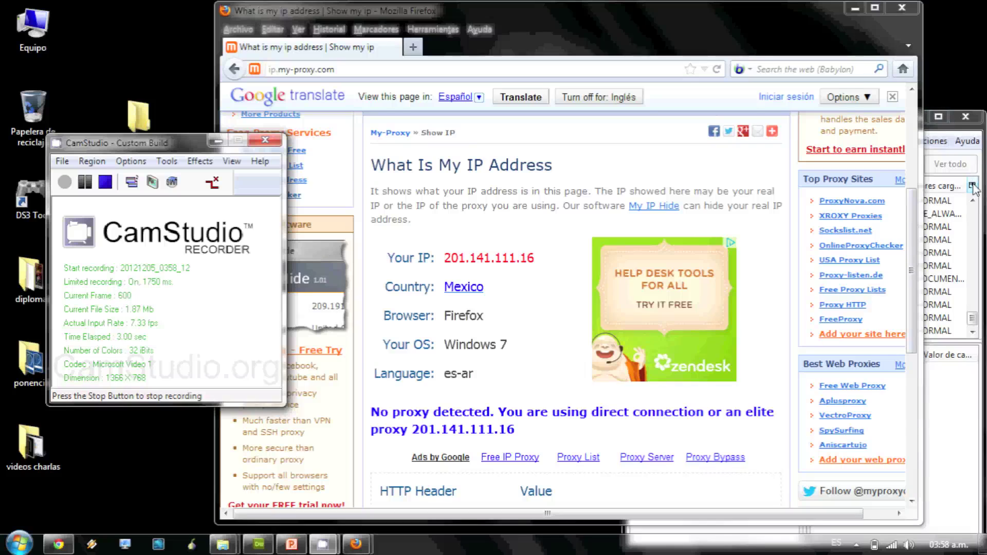
Start Tamper Data interception and reload ip.my-proxy.com to modify its request.
{"action": "left_click", "coordinate": [939, 117]}
{"action": "left_click", "coordinate": [708, 143]}
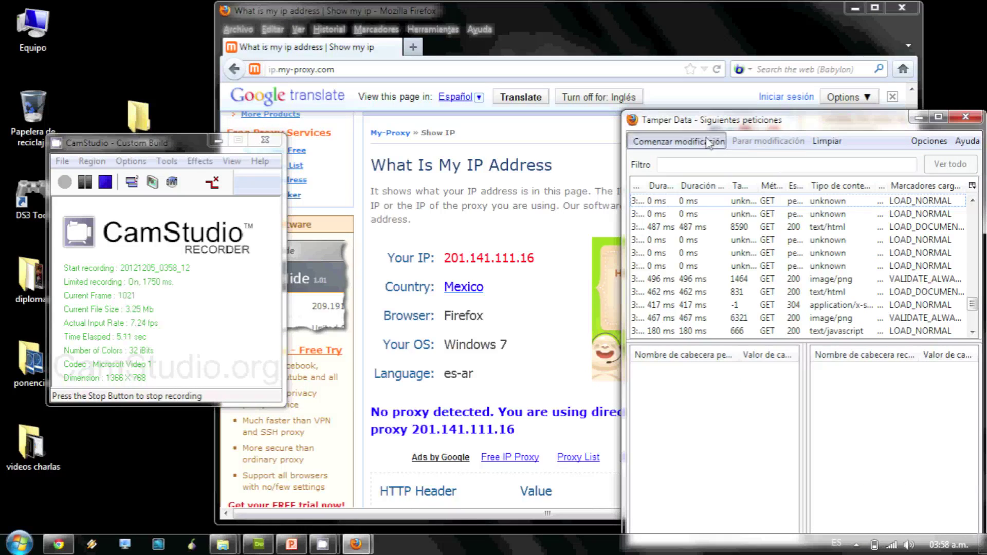
{"action": "left_click", "coordinate": [680, 14]}
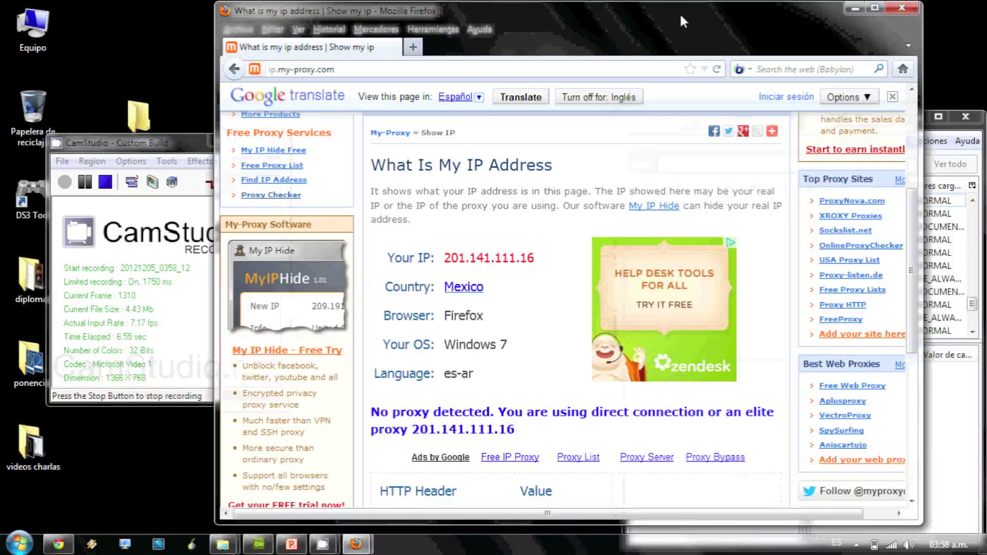
{"action": "left_click", "coordinate": [717, 70]}
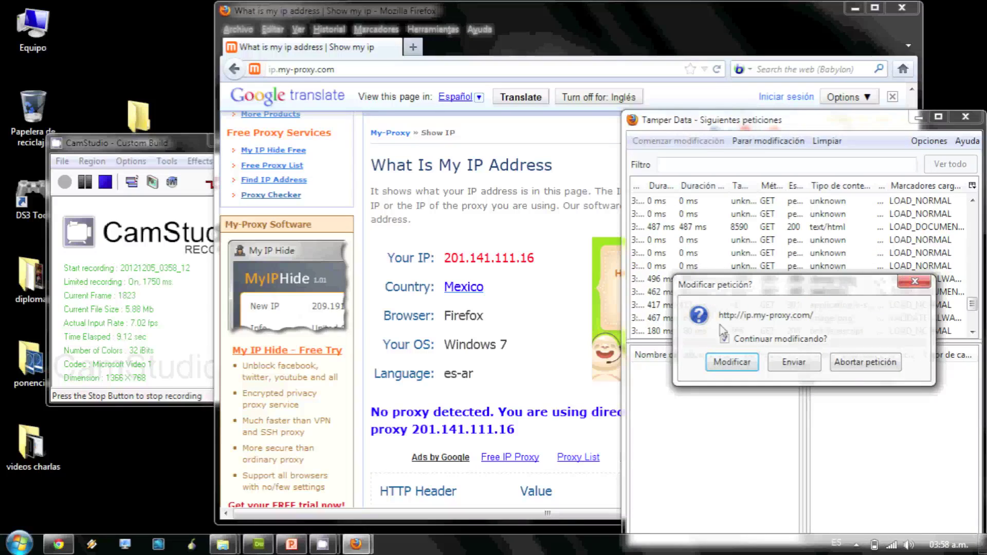
{"action": "left_click", "coordinate": [733, 363]}
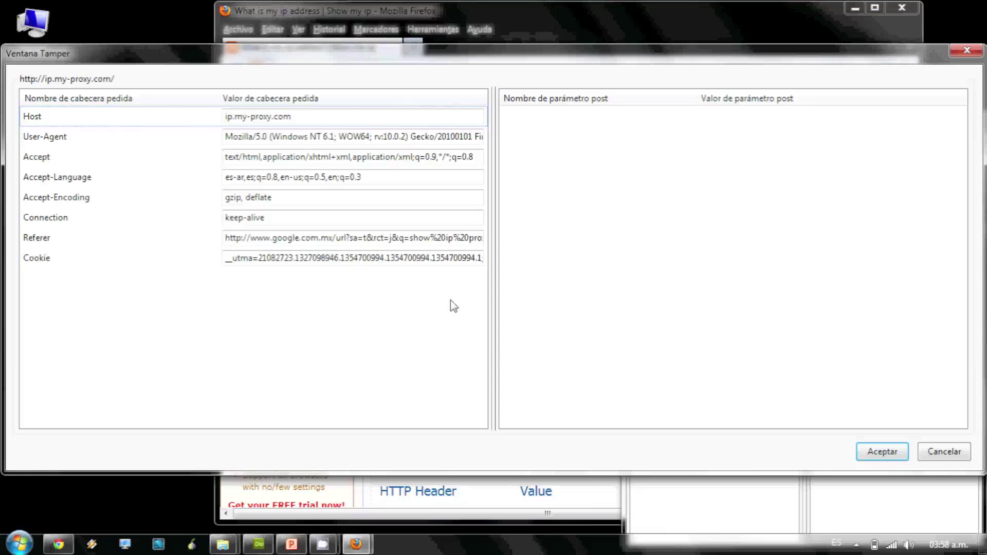
Add an X-Forwarded-For request header and clear its placeholder value.
{"action": "right_click", "coordinate": [90, 287]}
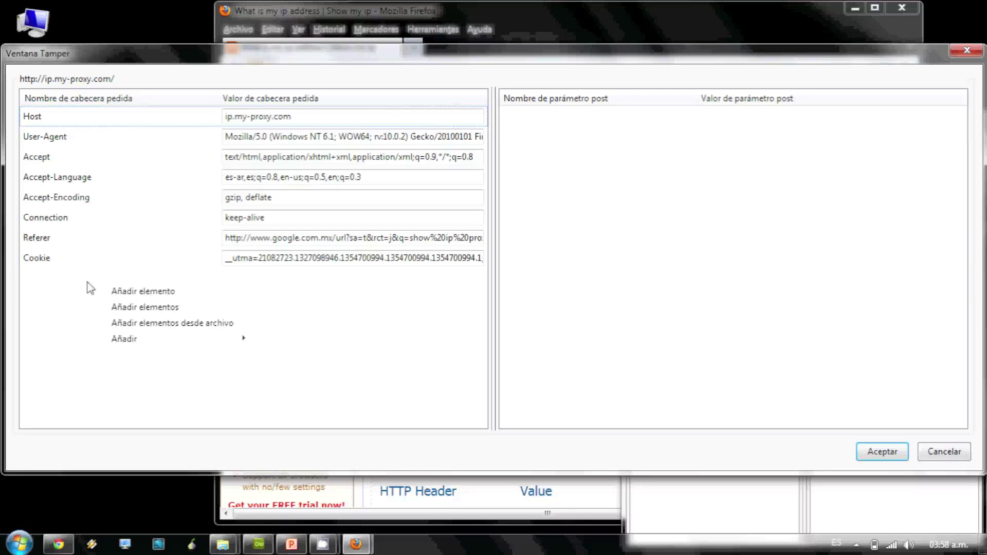
{"action": "left_click", "coordinate": [103, 293]}
{"action": "type", "text": "X-Forwarded-For"}
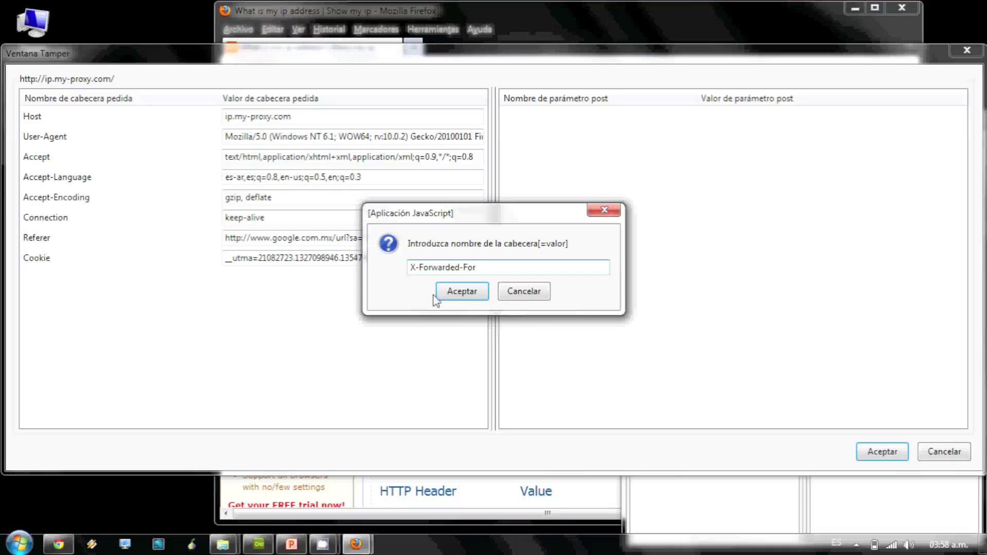
{"action": "left_click", "coordinate": [452, 293]}
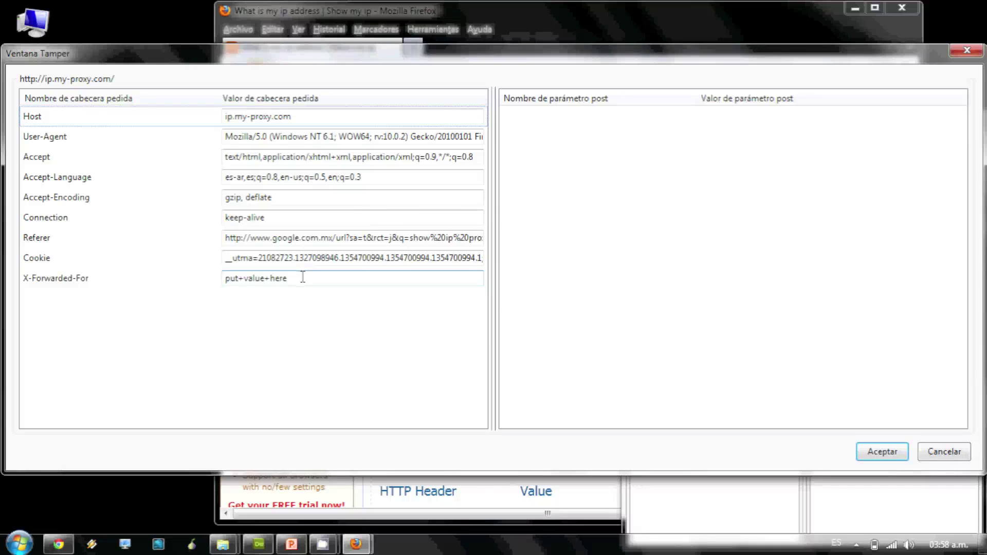
{"action": "left_click_drag", "start_coordinate": [303, 278], "coordinate": [144, 287]}
{"action": "key", "text": "BackSpace"}
{"action": "type", "text": "127.0.0.1"}
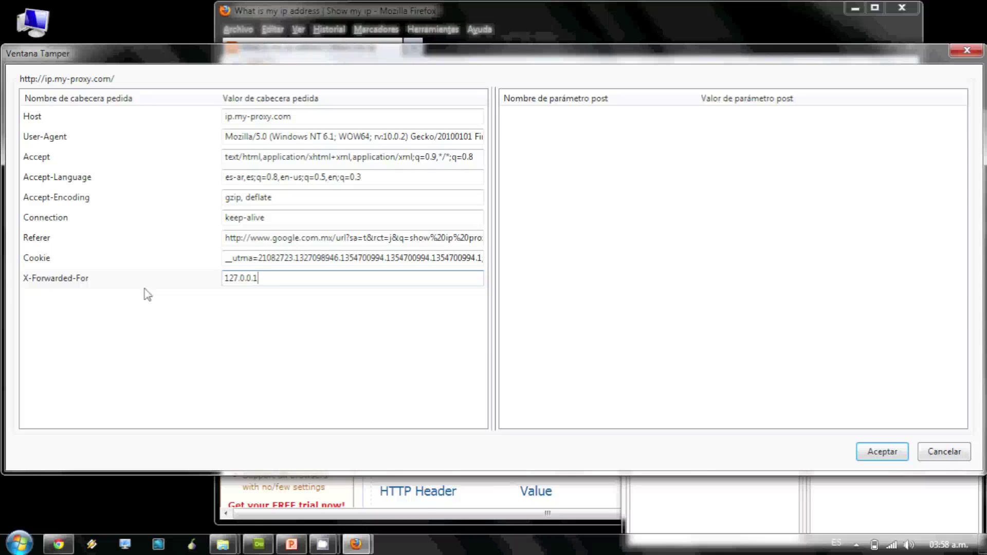
Send the modified request, pass the next one unmodified, and highlight the real IP 127.0.0.1.
{"action": "left_click", "coordinate": [874, 453]}
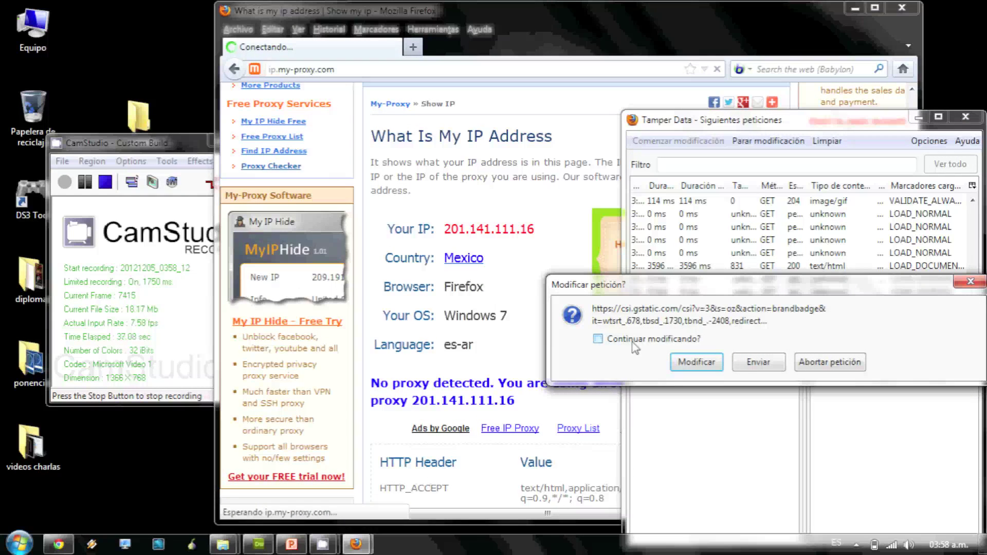
{"action": "left_click", "coordinate": [759, 362]}
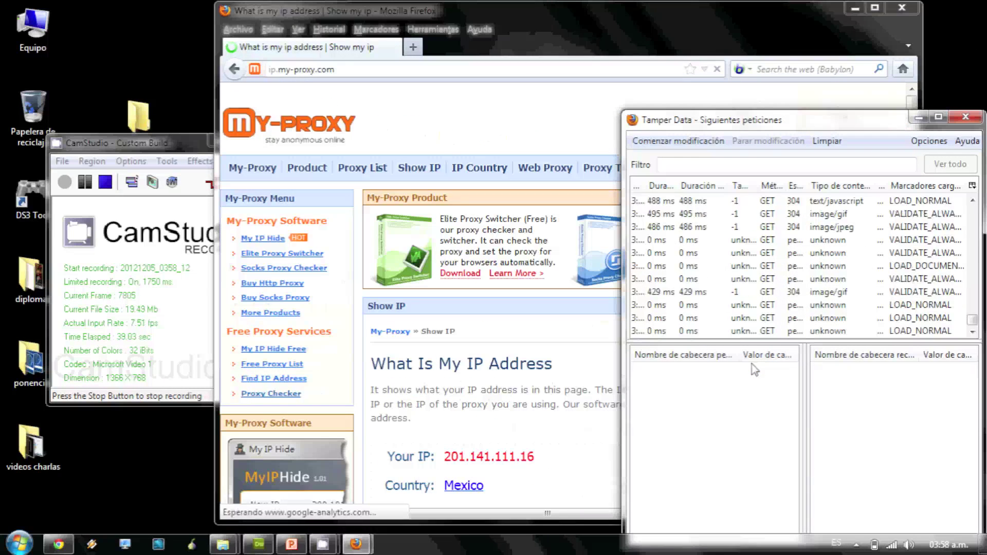
{"action": "scroll", "coordinate": [590, 366], "scroll_direction": "down", "scroll_amount": 4}
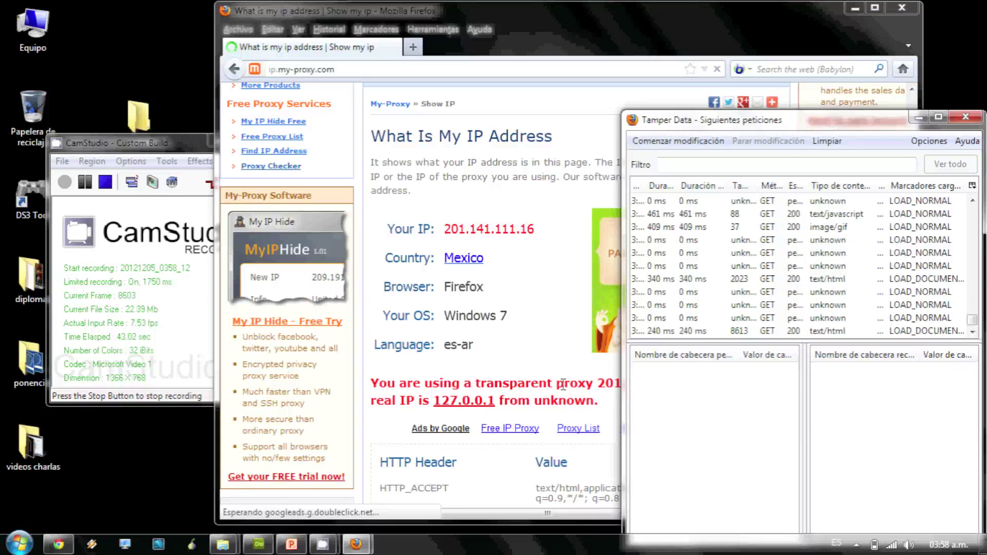
{"action": "left_click", "coordinate": [562, 383]}
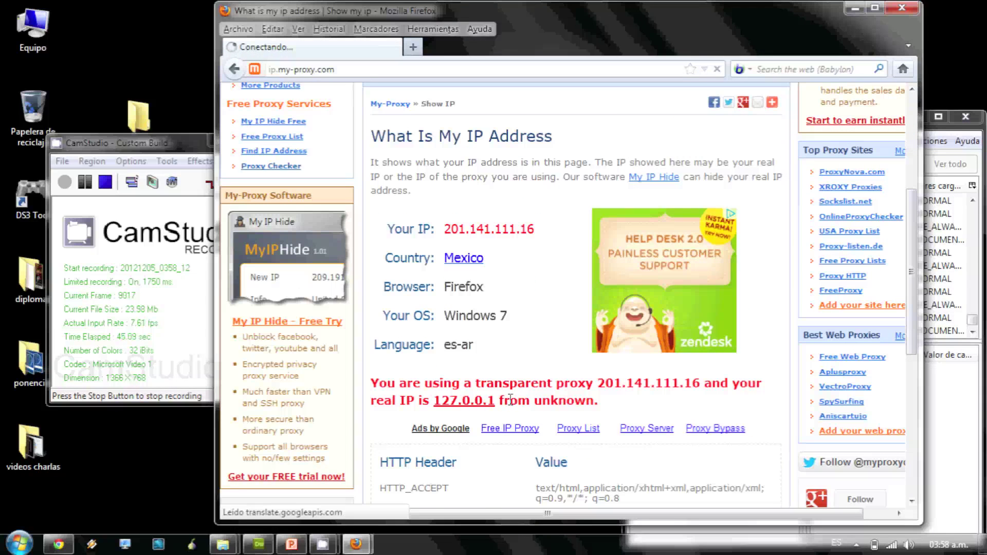
{"action": "left_click_drag", "start_coordinate": [508, 399], "coordinate": [418, 400]}
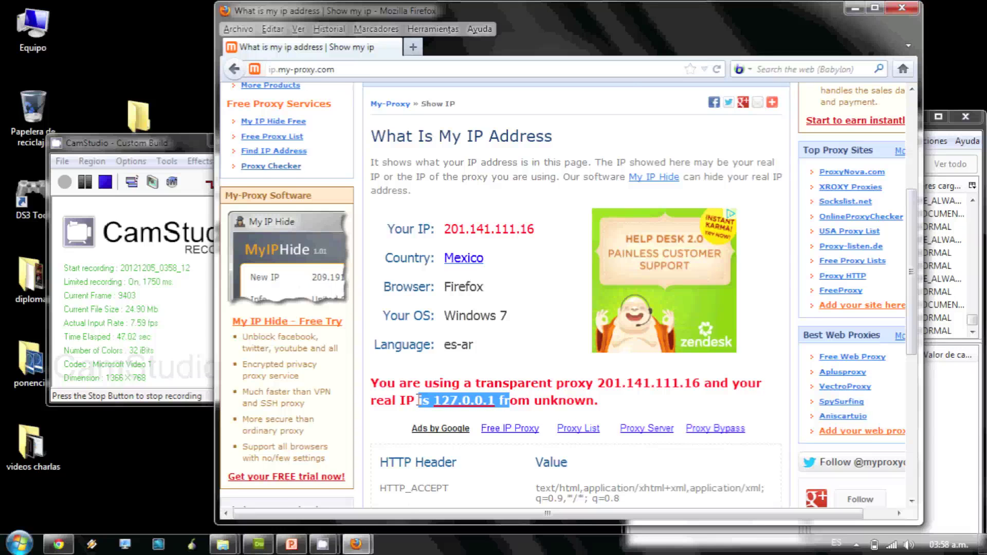